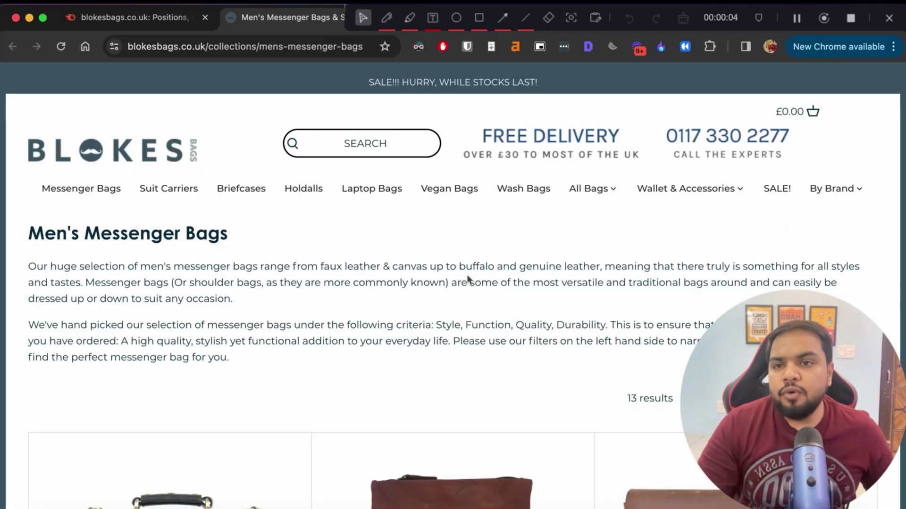
# Scroll up and down the Men's Messenger Bags collection page to review it.
pyautogui.scroll(-10, 471, 231)
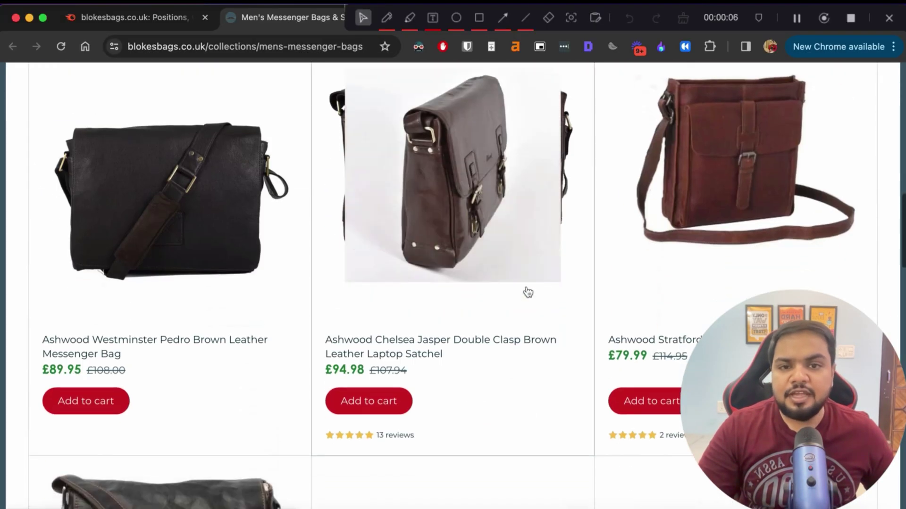
pyautogui.scroll(10, 193, 340)
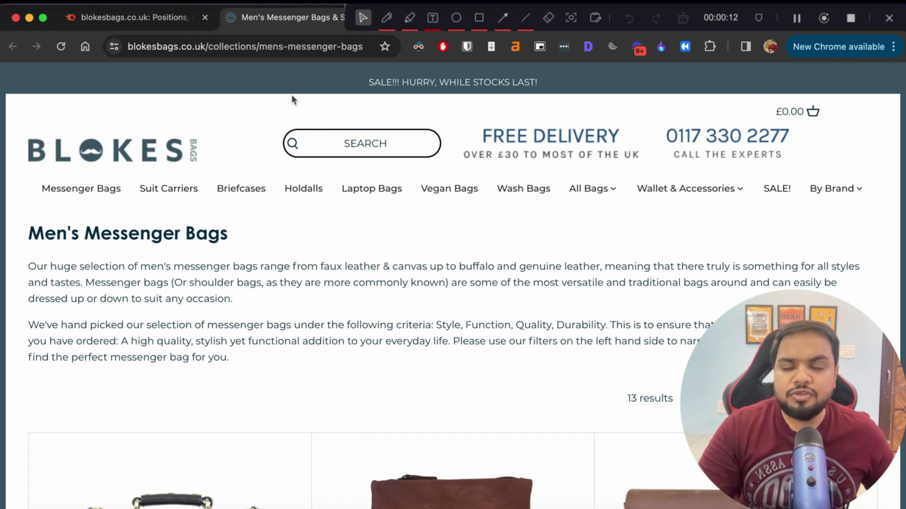
pyautogui.scroll(-15, 345, 235)
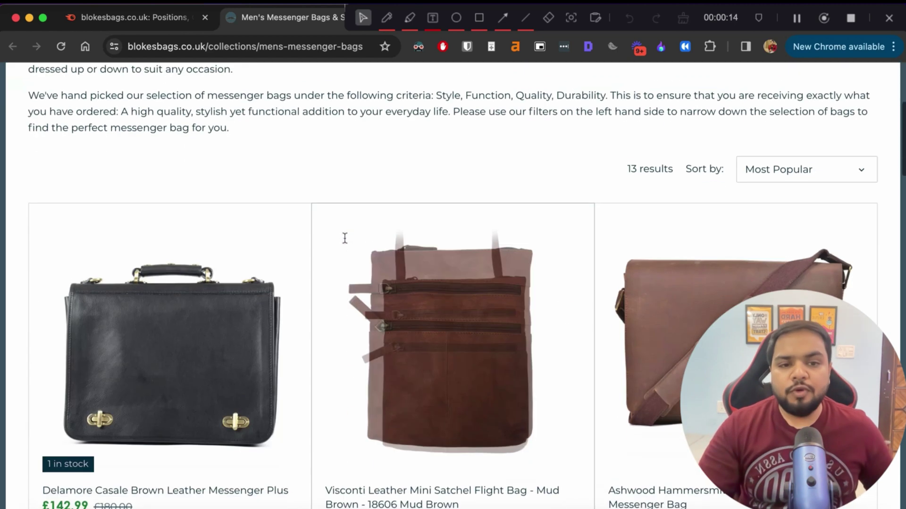
pyautogui.scroll(-15, 344, 286)
pyautogui.scroll(20, 311, 247)
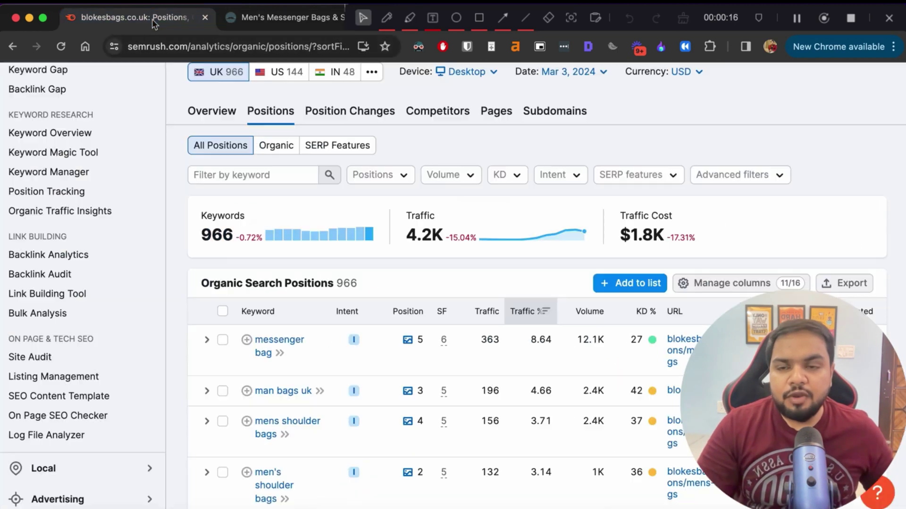
# Select the blokesbags.co.uk domain and scan its organic keyword positions.
pyautogui.click(337, 104)
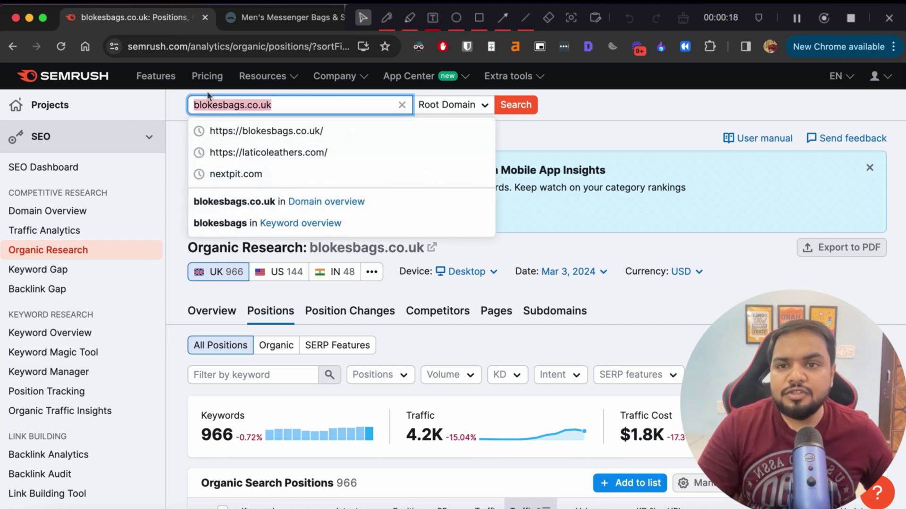
pyautogui.scroll(-3, 493, 124)
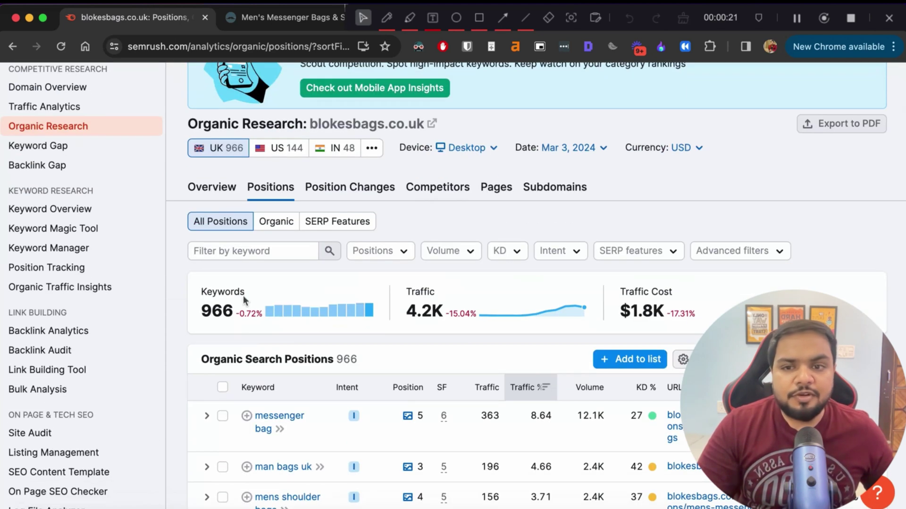
pyautogui.moveTo(223, 315)
pyautogui.scroll(-10, 572, 287)
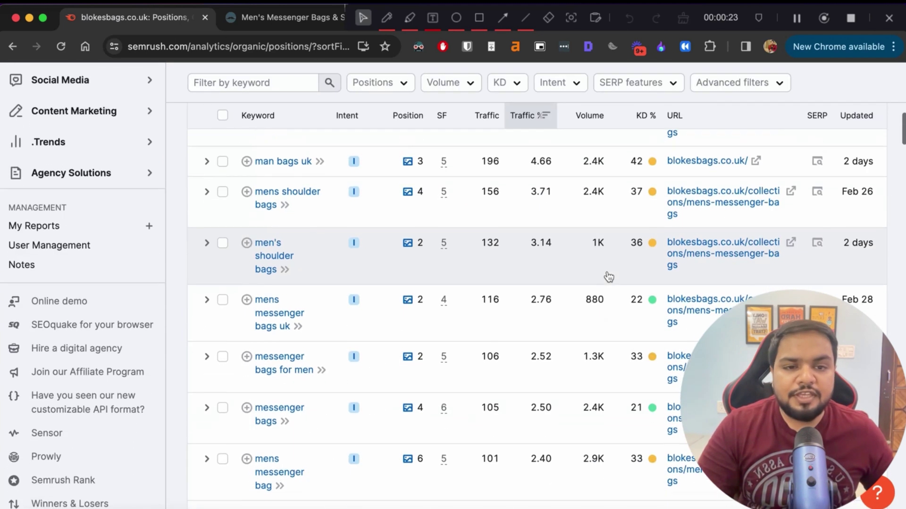
pyautogui.scroll(2, 591, 289)
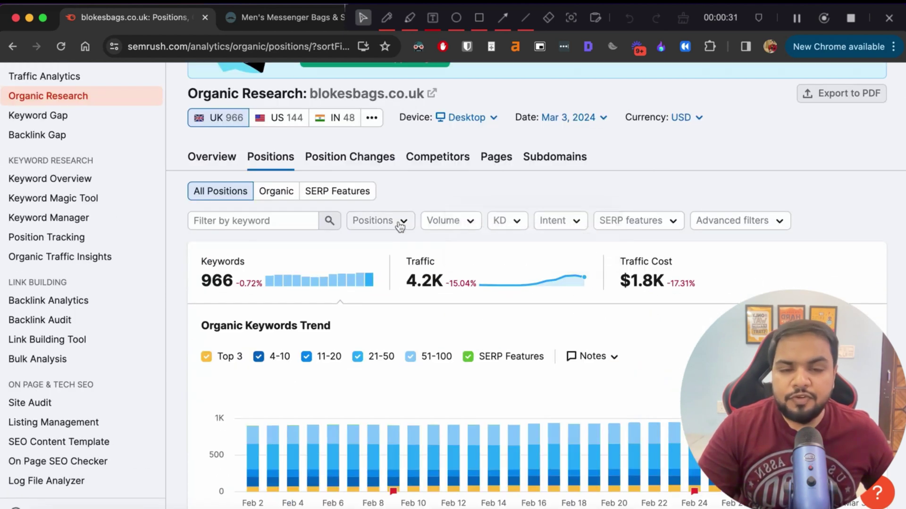
# Filter keywords to Top 10 positions (214 results) and open the 'messenger bag' ranking URL.
pyautogui.click(401, 220)
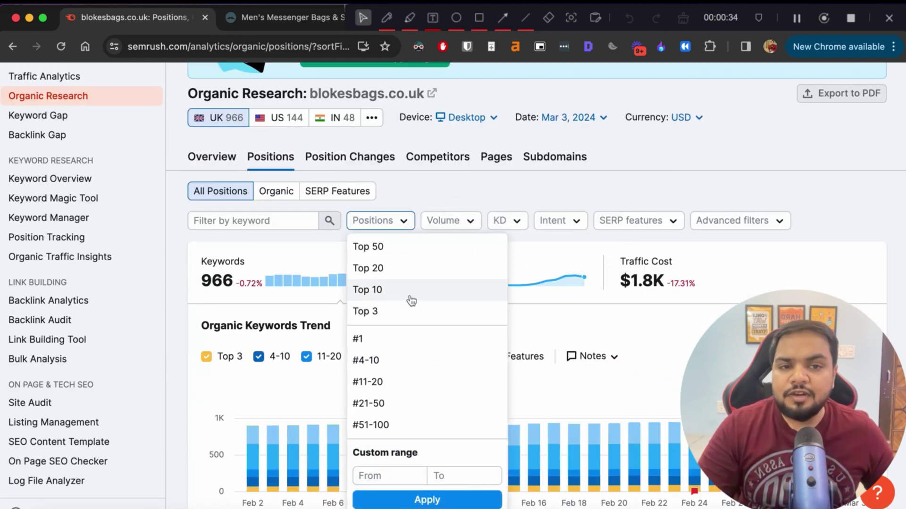
pyautogui.click(411, 301)
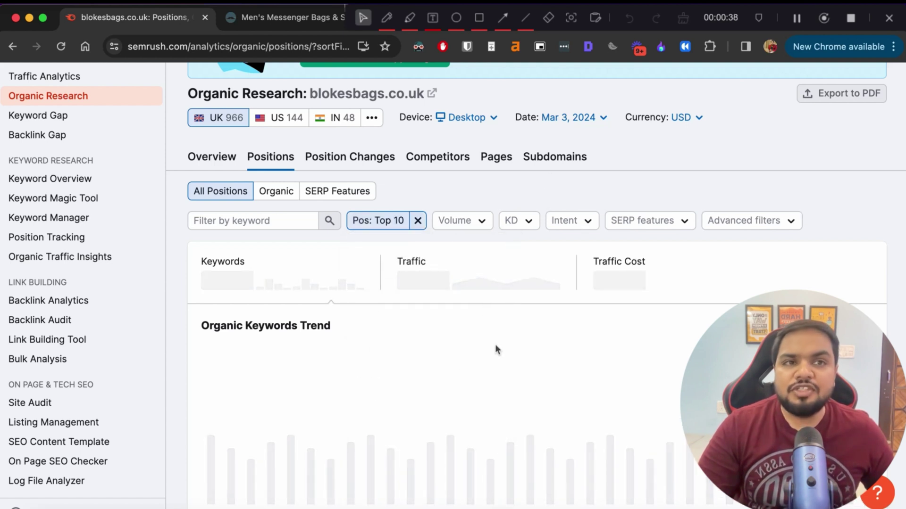
pyautogui.scroll(-10, 495, 349)
pyautogui.scroll(3, 497, 349)
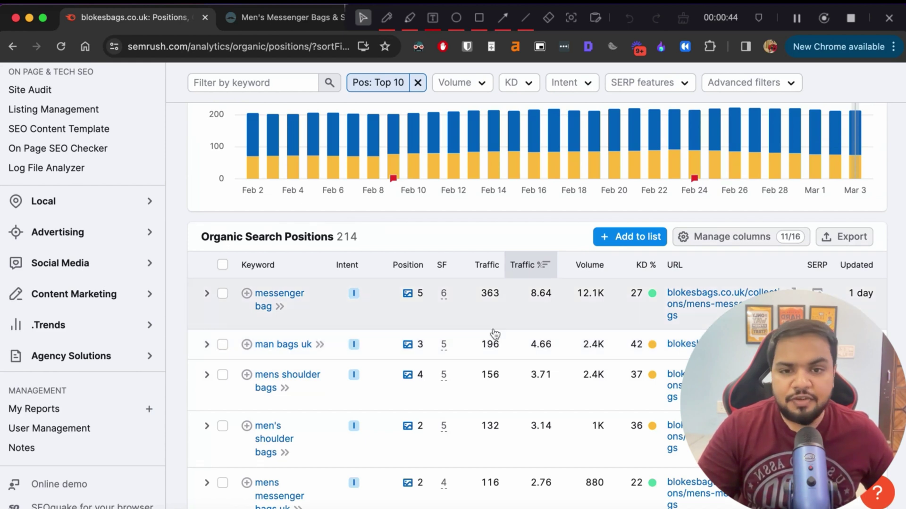
pyautogui.scroll(-1, 415, 262)
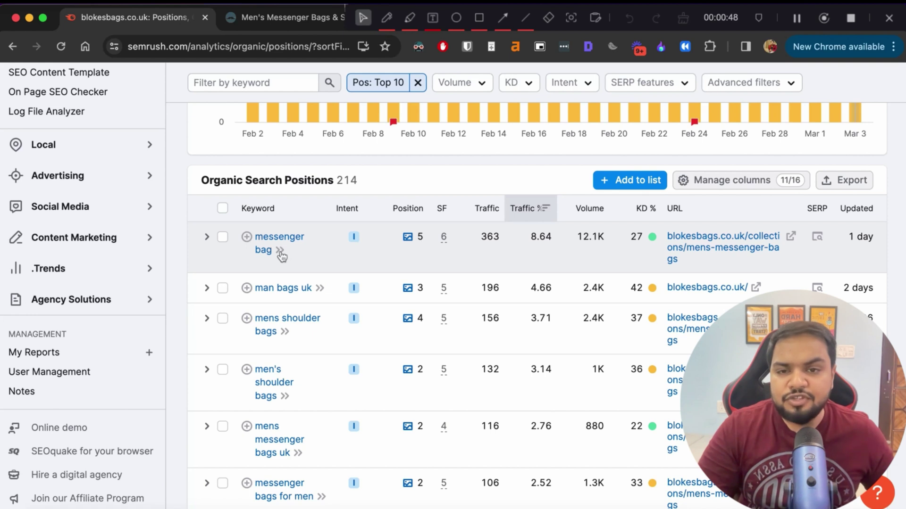
pyautogui.click(791, 237)
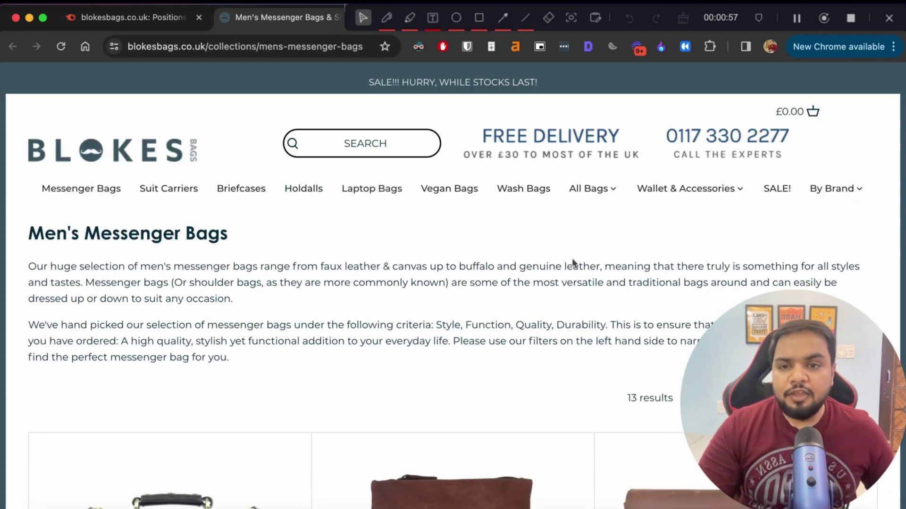
# Scroll the messenger bags page down to the footer and jump back to the top.
pyautogui.scroll(-12, 569, 269)
pyautogui.scroll(-15, 576, 286)
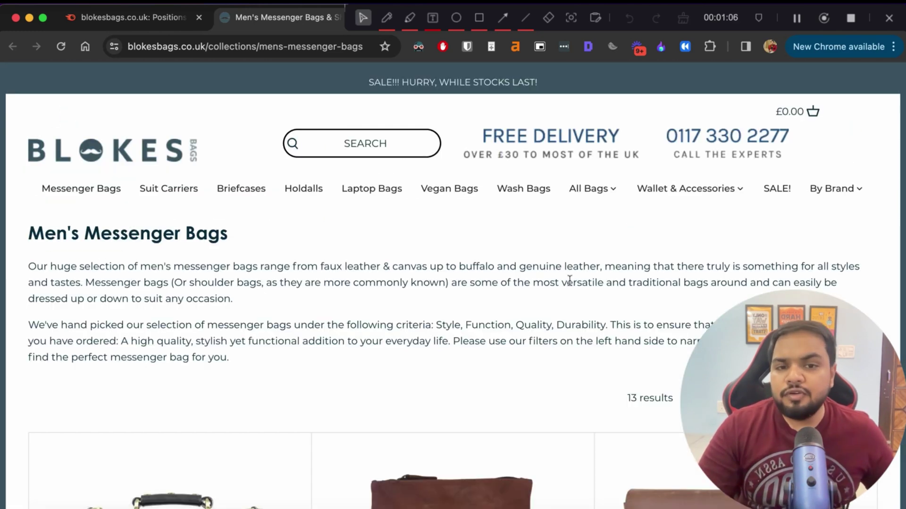
pyautogui.scroll(-20, 463, 339)
pyautogui.scroll(12, 471, 338)
pyautogui.scroll(-12, 283, 435)
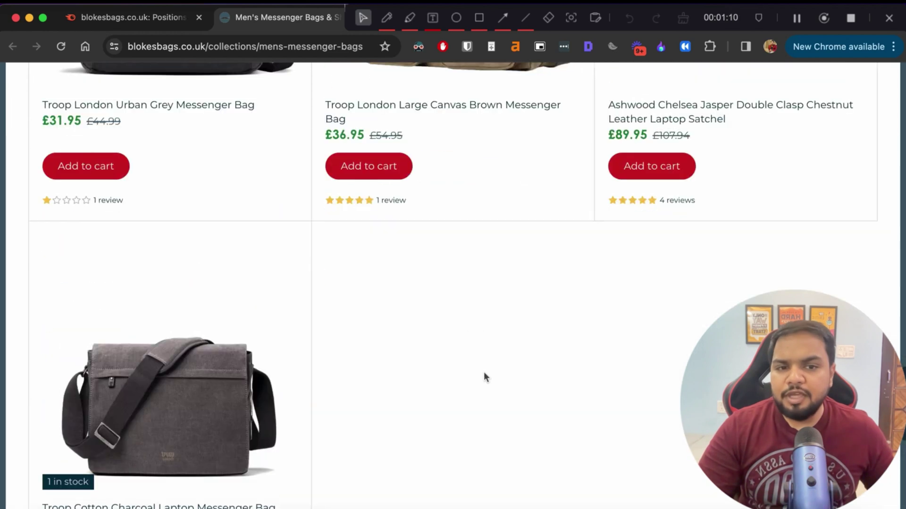
pyautogui.scroll(3, 99, 255)
pyautogui.click(429, 293)
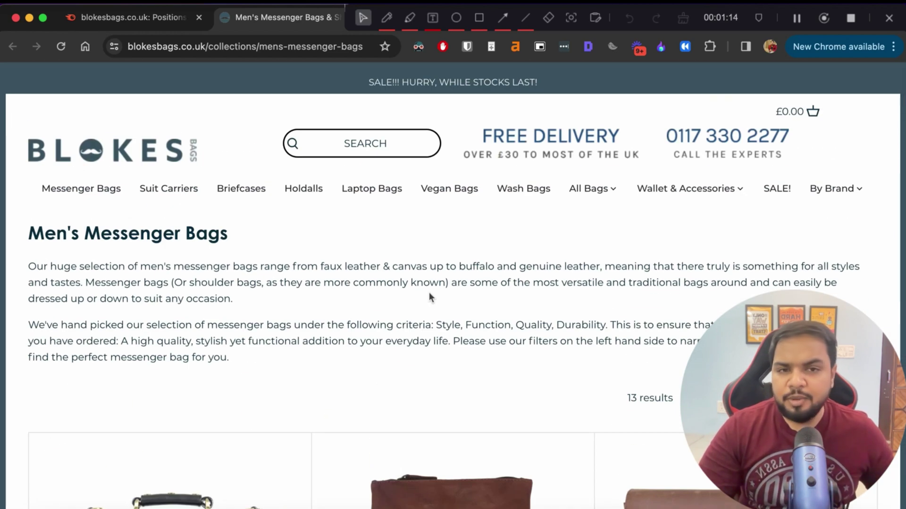
# Select the collection's two intro paragraphs, then clear the selection.
pyautogui.scroll(-15, 472, 330)
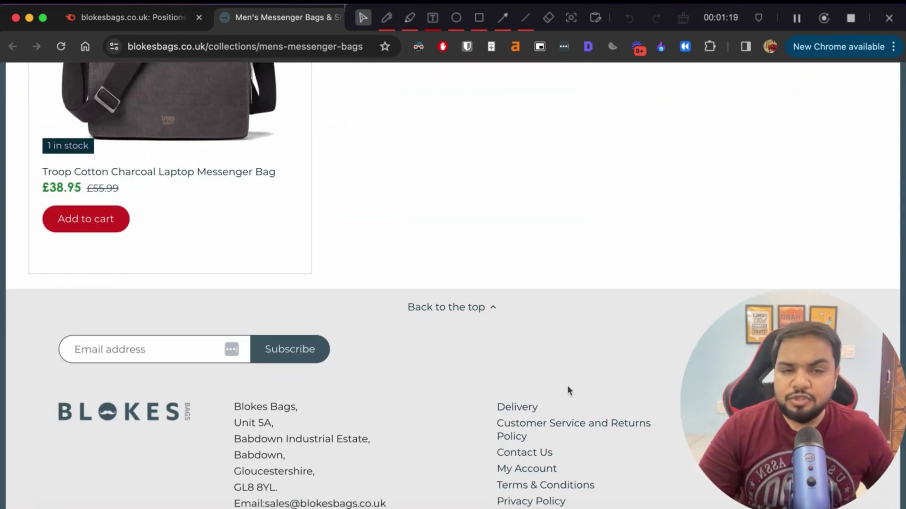
pyautogui.scroll(15, 566, 388)
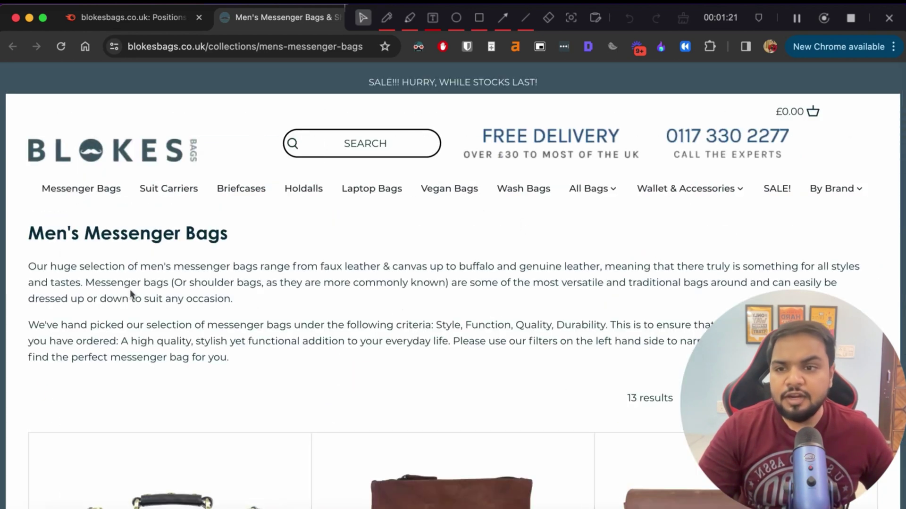
pyautogui.moveTo(27, 273); pyautogui.dragTo(268, 362)
pyautogui.click(479, 404)
pyautogui.scroll(-15, 486, 401)
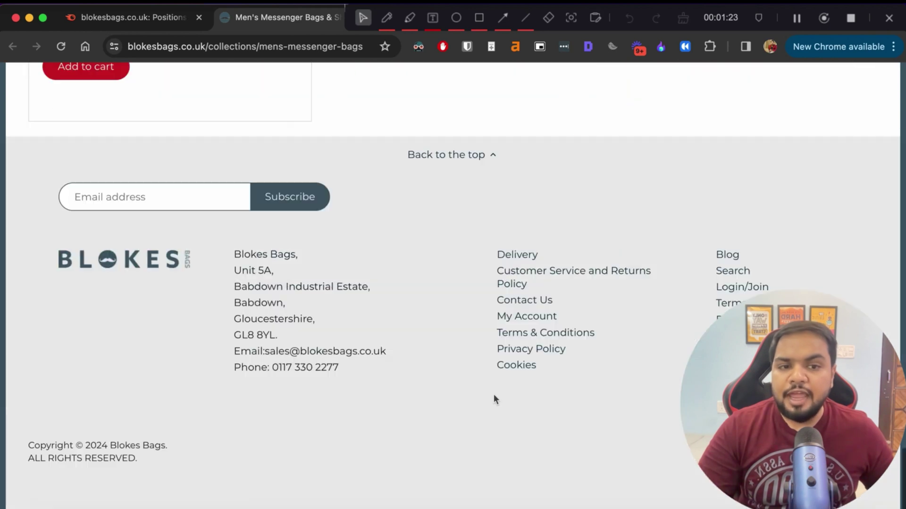
pyautogui.scroll(15, 500, 254)
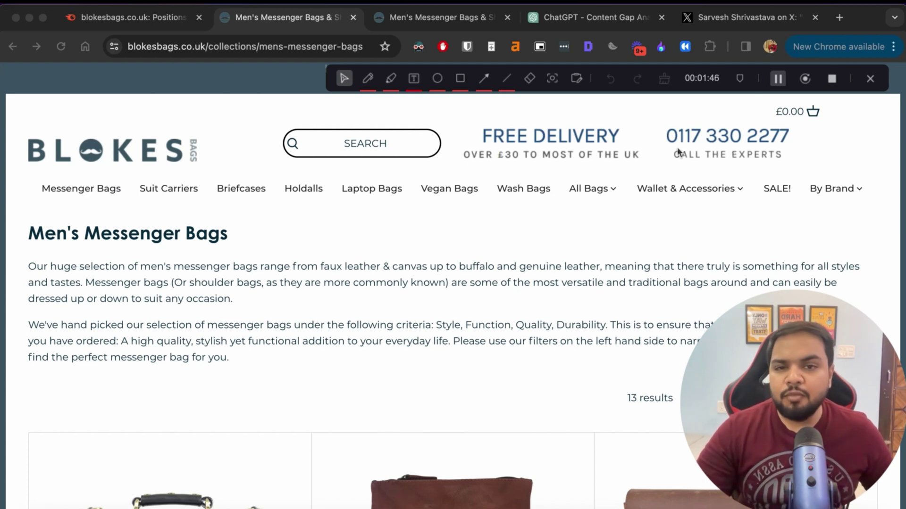
pyautogui.doubleClick(38, 240)
pyautogui.click(188, 238)
pyautogui.scroll(-15, 550, 299)
pyautogui.scroll(5, 545, 296)
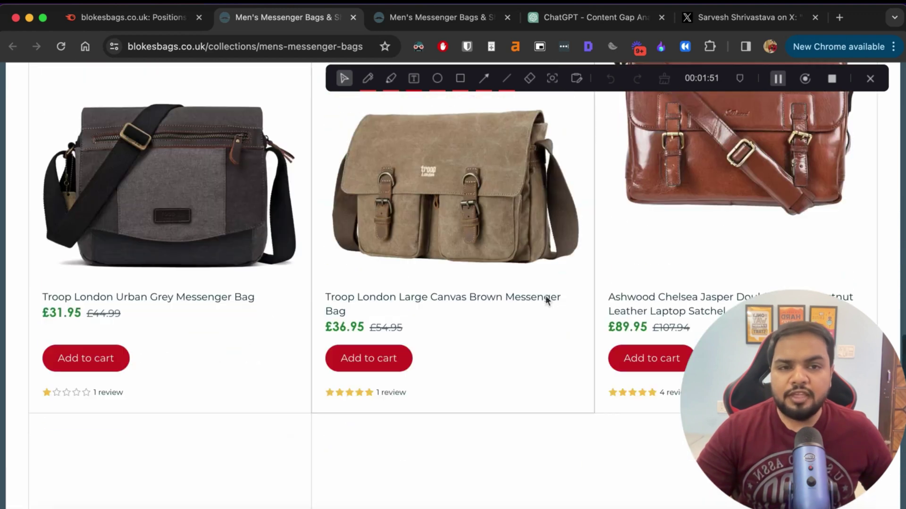
pyautogui.scroll(6, 545, 296)
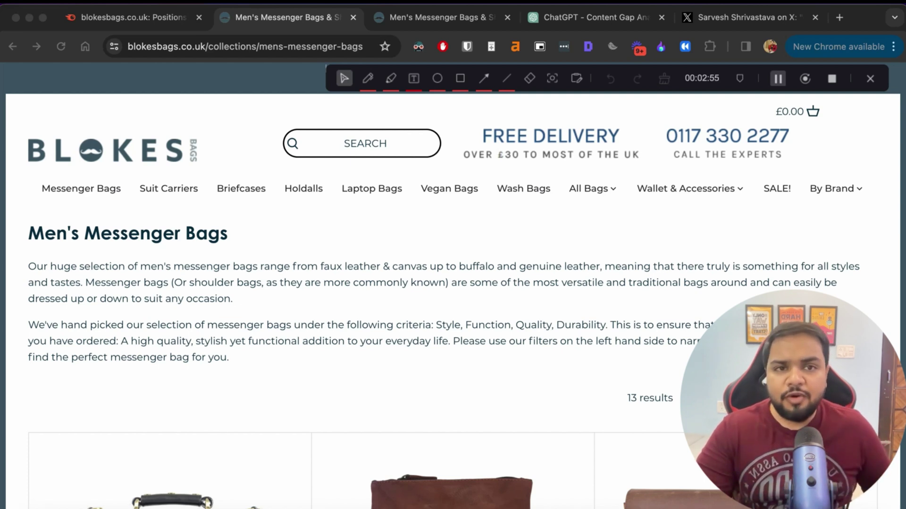
# Select the tweet's prompt asking for 20 question keywords about 'hair curlers'.
pyautogui.click(730, 24)
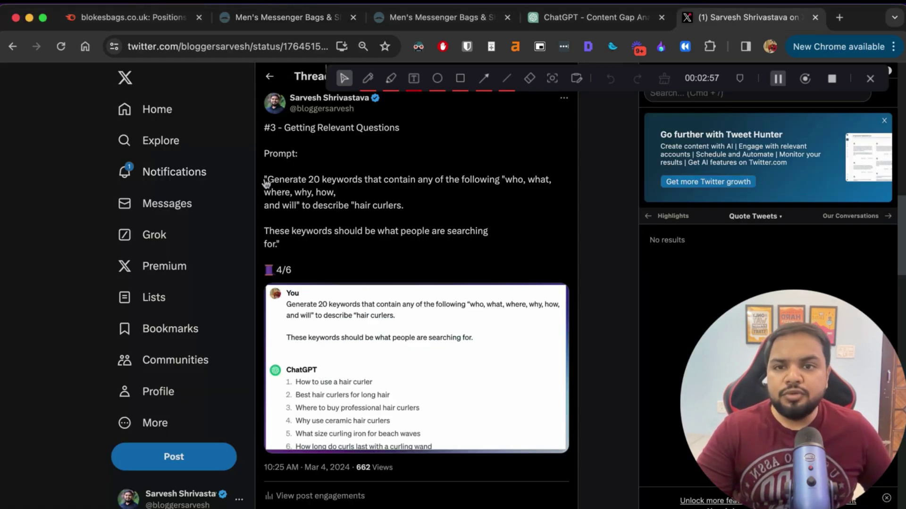
pyautogui.moveTo(264, 180); pyautogui.dragTo(444, 225)
pyautogui.click(433, 208)
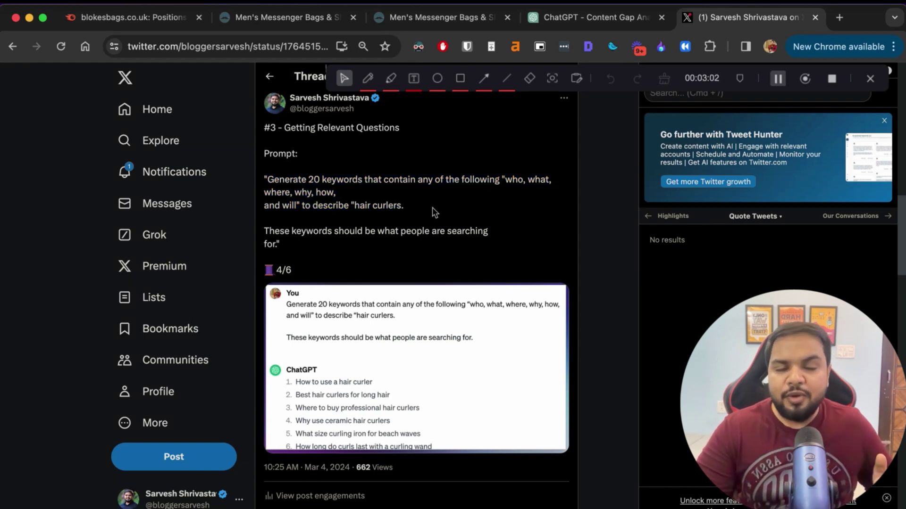
pyautogui.moveTo(404, 208); pyautogui.dragTo(280, 178)
pyautogui.press('super+c')
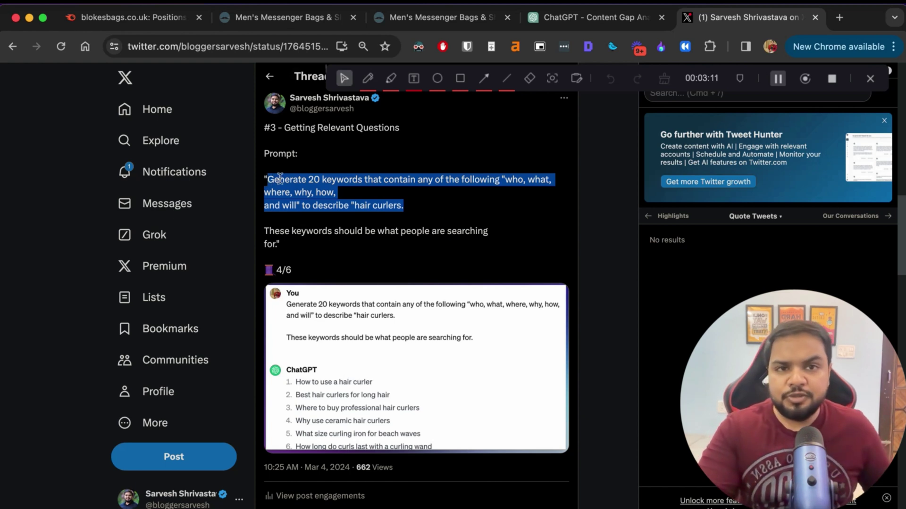
pyautogui.click(598, 18)
# Paste the keyword prompt, replace 'hair curlers' with 'men's bags', and send it.
pyautogui.click(471, 485)
pyautogui.press('super+v')
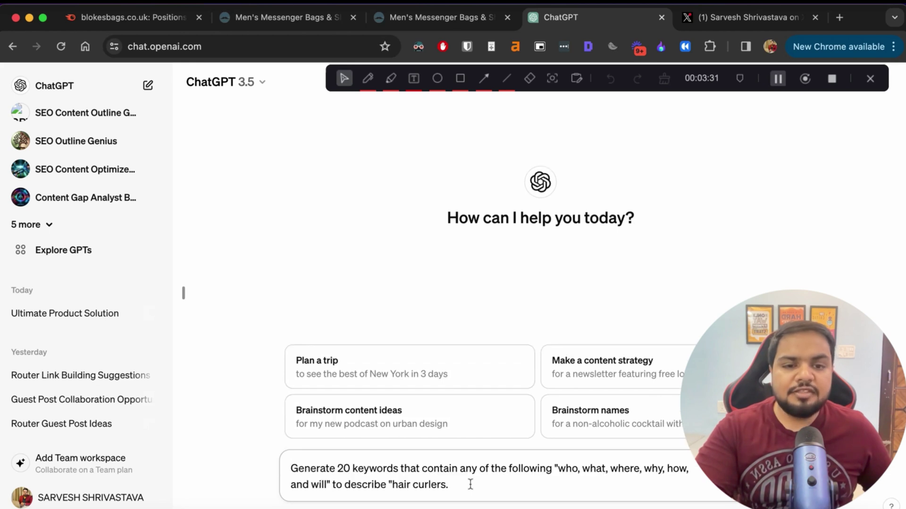
pyautogui.press('BackSpace')
pyautogui.press('BackSpace')
pyautogui.press('BackSpace')
pyautogui.press('BackSpace')
pyautogui.press('BackSpace')
pyautogui.press('BackSpace')
pyautogui.press('BackSpace')
pyautogui.press('BackSpace')
pyautogui.press('BackSpace')
pyautogui.press('BackSpace')
pyautogui.press('BackSpace')
pyautogui.press('BackSpace')
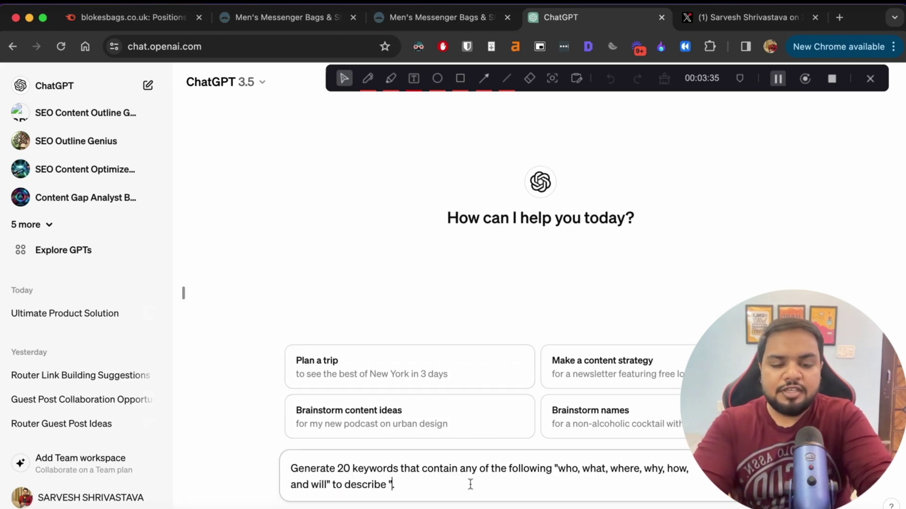
pyautogui.write("men's bags")
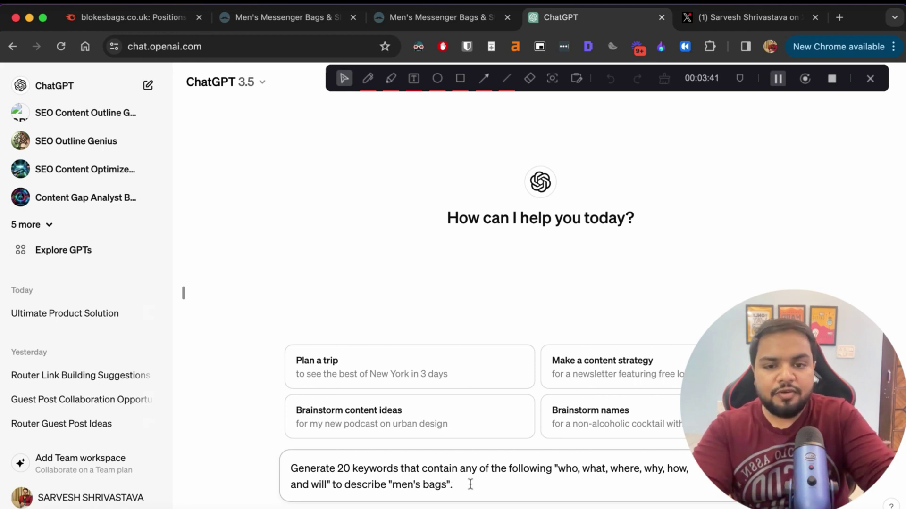
pyautogui.press('Return')
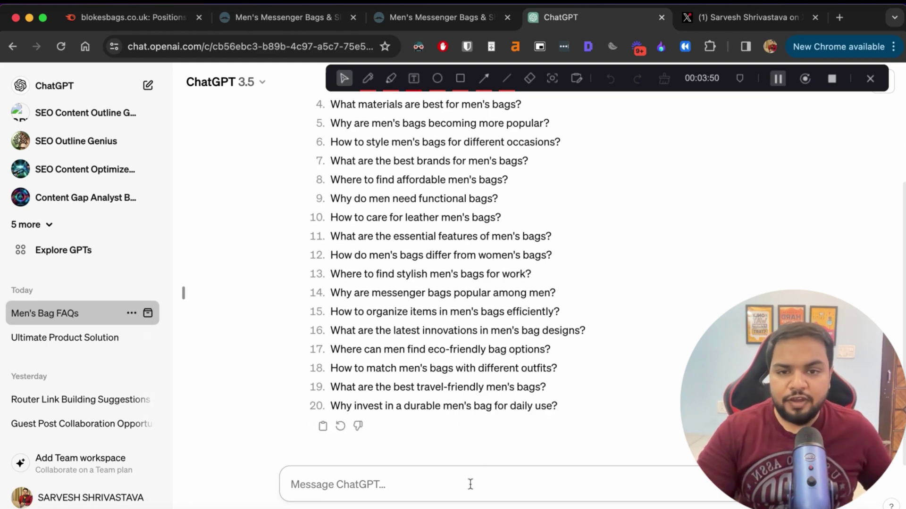
# Read through the 20 men's bag questions, then return to the Men's Messenger Bags page.
pyautogui.scroll(4, 489, 406)
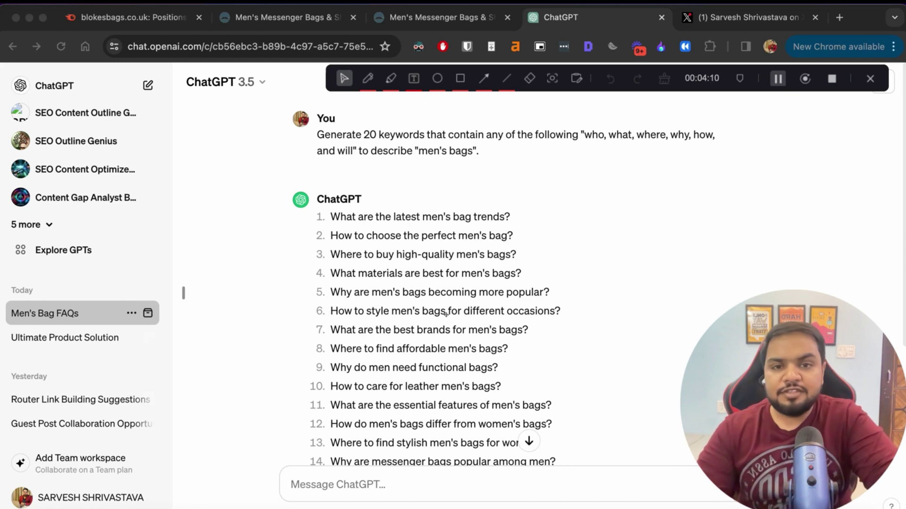
pyautogui.scroll(-1, 394, 236)
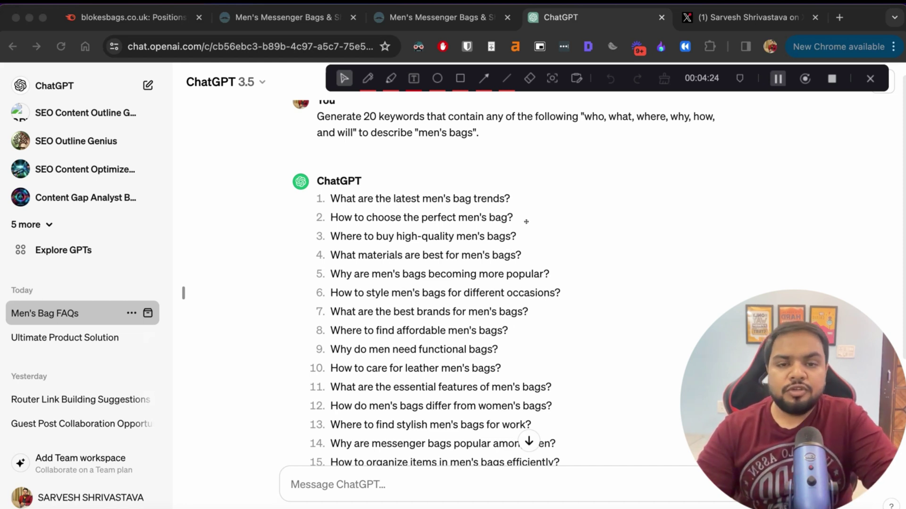
pyautogui.click(391, 18)
pyautogui.scroll(-10, 309, 259)
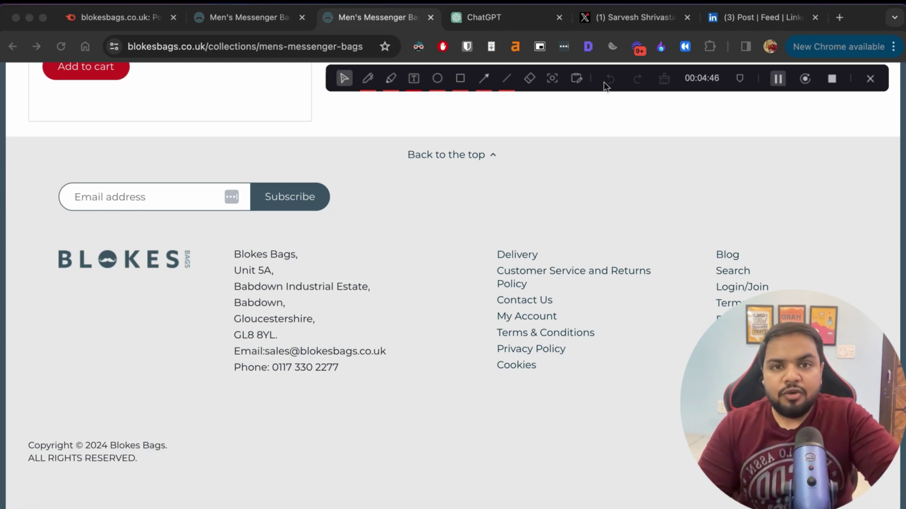
# Send the drafted prompt asking ChatGPT for diverse link-building anchor text suggestions.
pyautogui.click(533, 19)
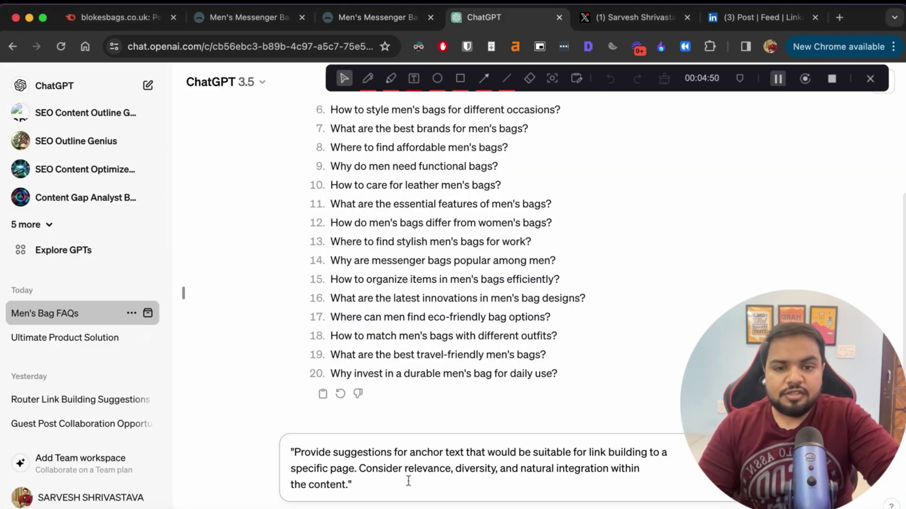
pyautogui.press('Return')
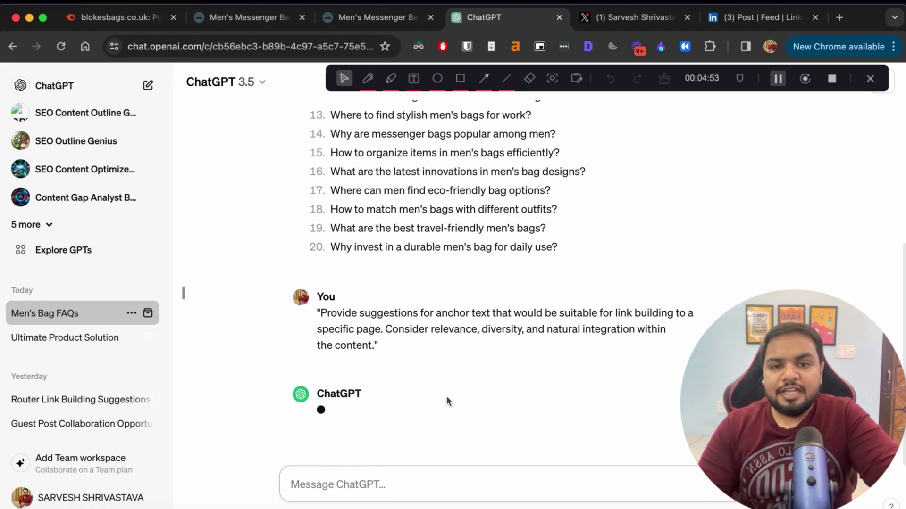